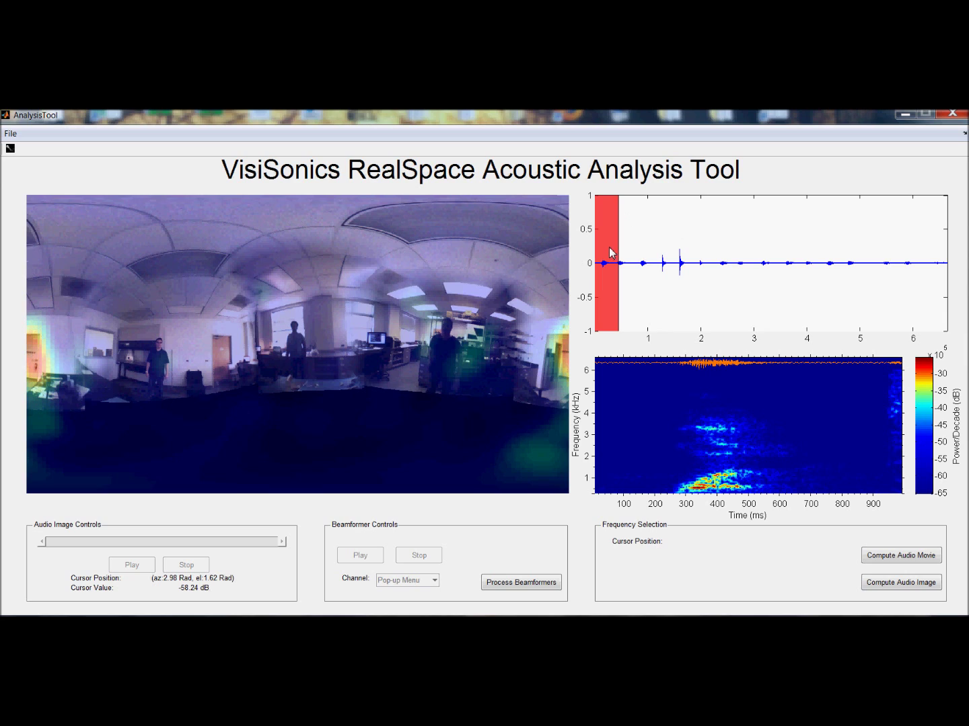
# Shift the waveform window slightly later and compute an audio image for the spectrogram region about 3.1–3.5 kHz, 265–395 ms.
pyautogui.moveTo(610, 252)
pyautogui.mouseDown()
pyautogui.moveTo(706, 254)
pyautogui.moveTo(611, 257)
pyautogui.mouseUp()
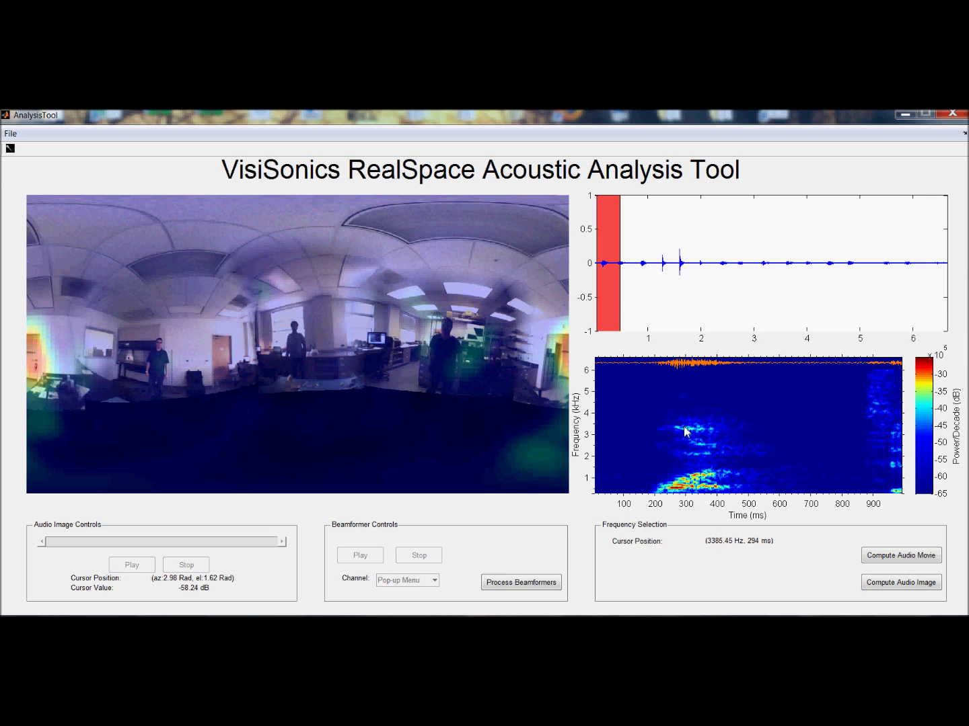
pyautogui.moveTo(675, 423); pyautogui.dragTo(715, 435)
pyautogui.click(900, 585)
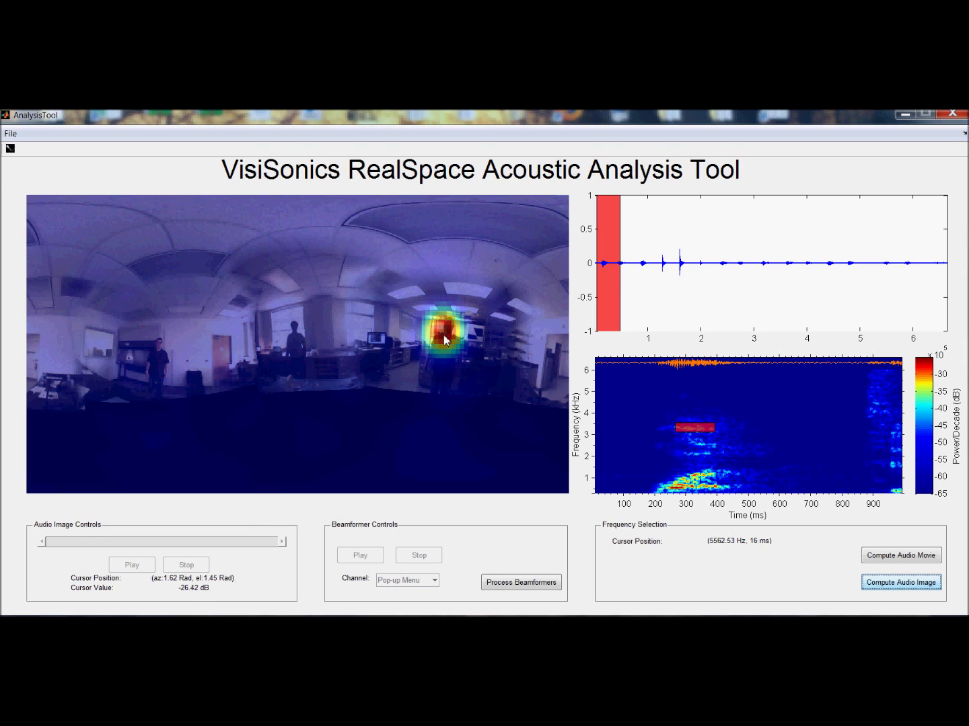
# Move the waveform window to about 0.6–1.1 s and compute an audio image for the region about 2.7–3.2 kHz, 625–715 ms.
pyautogui.moveTo(613, 275); pyautogui.dragTo(645, 277)
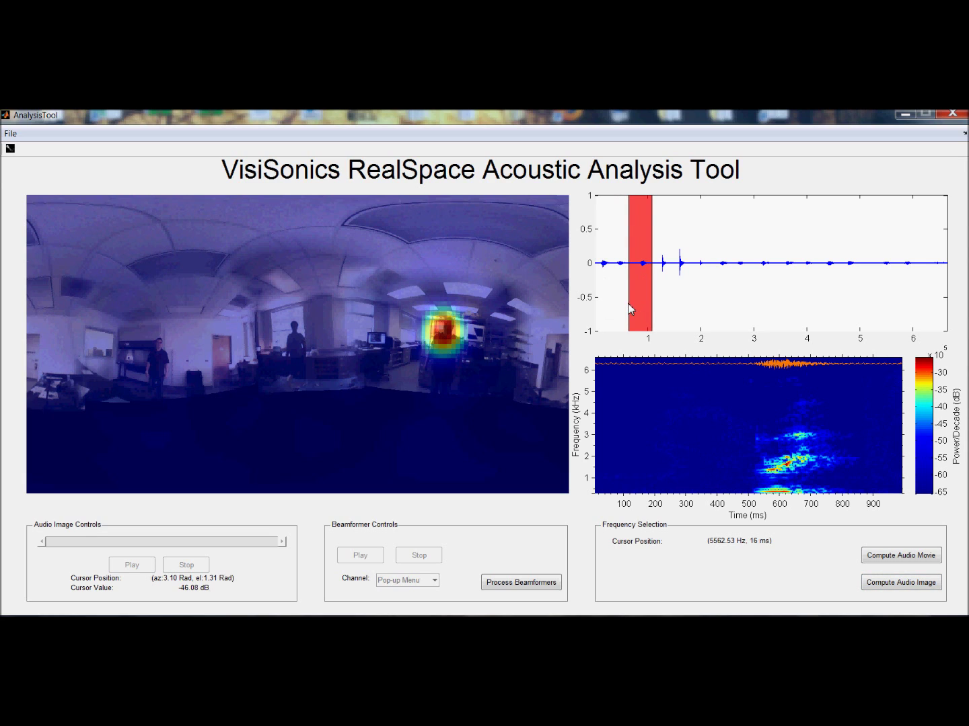
pyautogui.moveTo(785, 430); pyautogui.dragTo(816, 441)
pyautogui.click(900, 587)
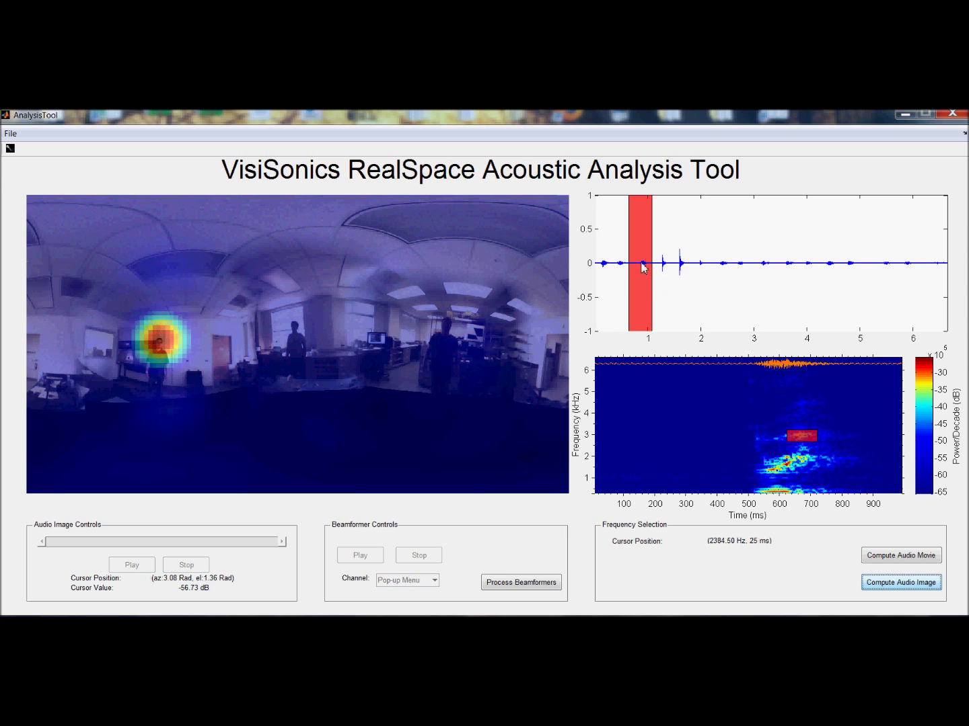
# Move the waveform window to about 1.1–1.5 s and compute an audio image for the high-frequency onset near 430 ms.
pyautogui.moveTo(642, 283); pyautogui.dragTo(665, 284)
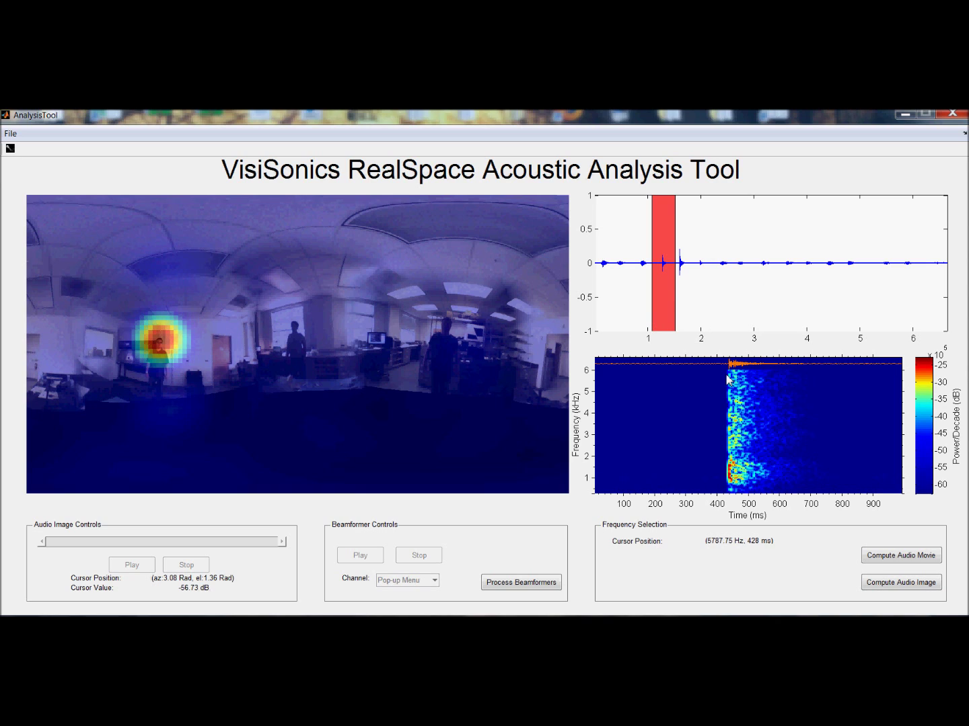
pyautogui.moveTo(727, 380); pyautogui.dragTo(730, 408)
pyautogui.click(889, 585)
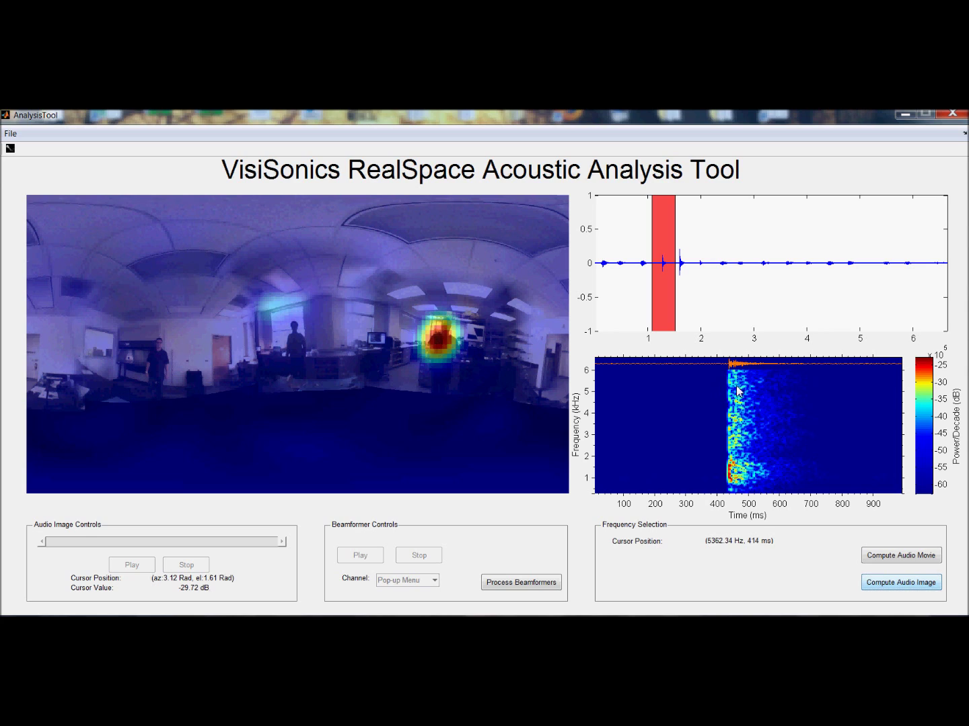
# Select a narrow spectrogram band near 5.2 kHz spanning about 415–535 ms and compute an audio movie from it.
pyautogui.moveTo(767, 391); pyautogui.dragTo(759, 388)
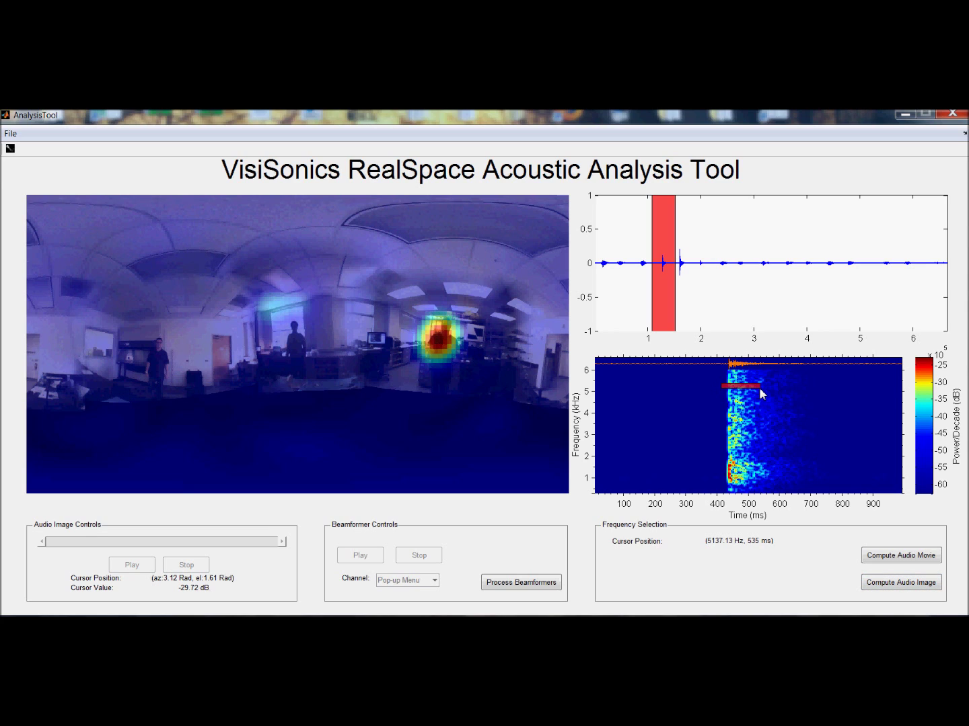
pyautogui.click(900, 557)
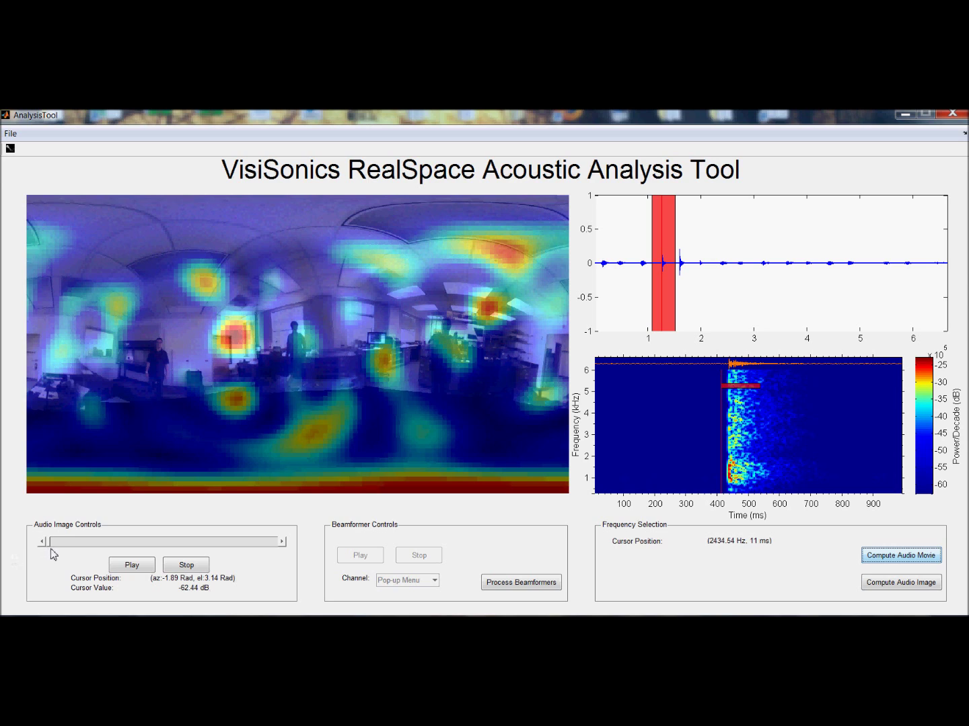
# Review the audio movie by playing, stopping and scrubbing through it, ending on the early frame just after the sound onset.
pyautogui.moveTo(52, 548); pyautogui.dragTo(76, 548)
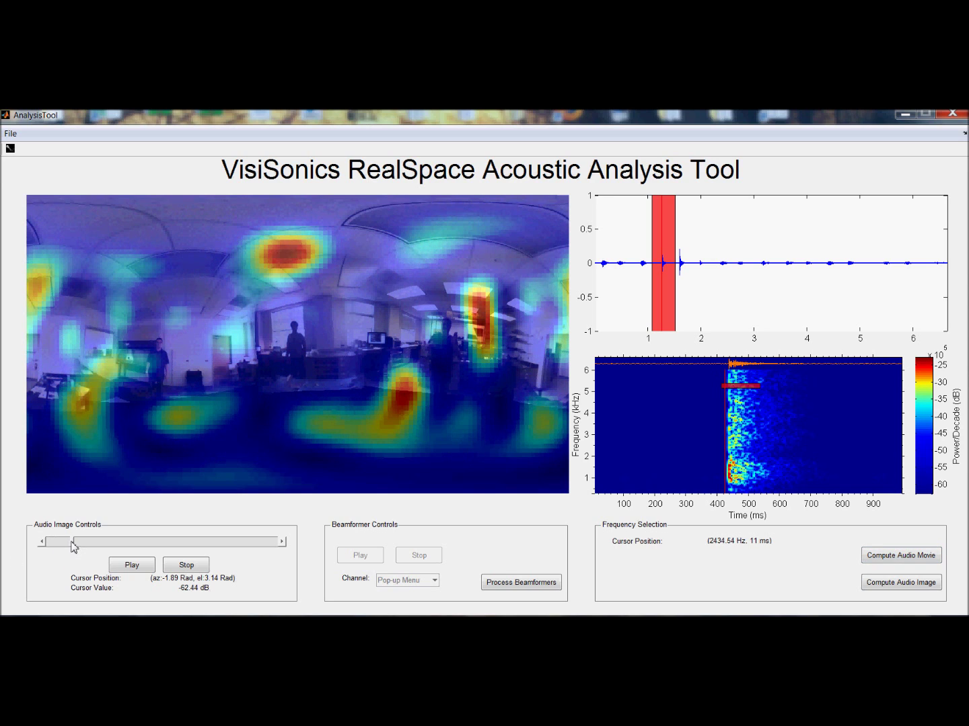
pyautogui.moveTo(76, 547); pyautogui.dragTo(79, 548)
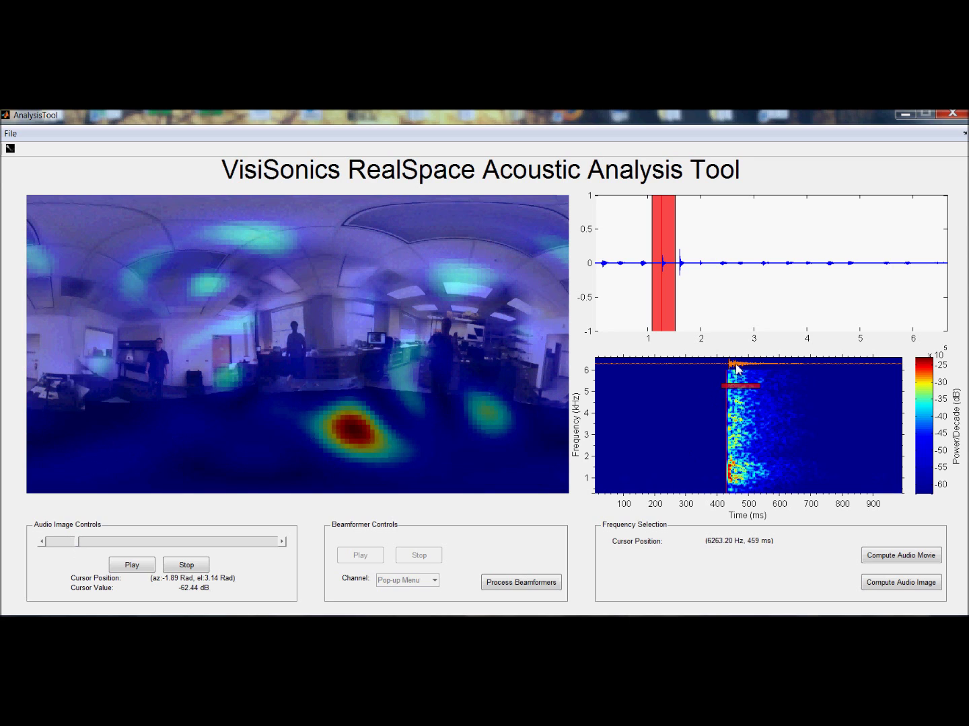
pyautogui.click(130, 567)
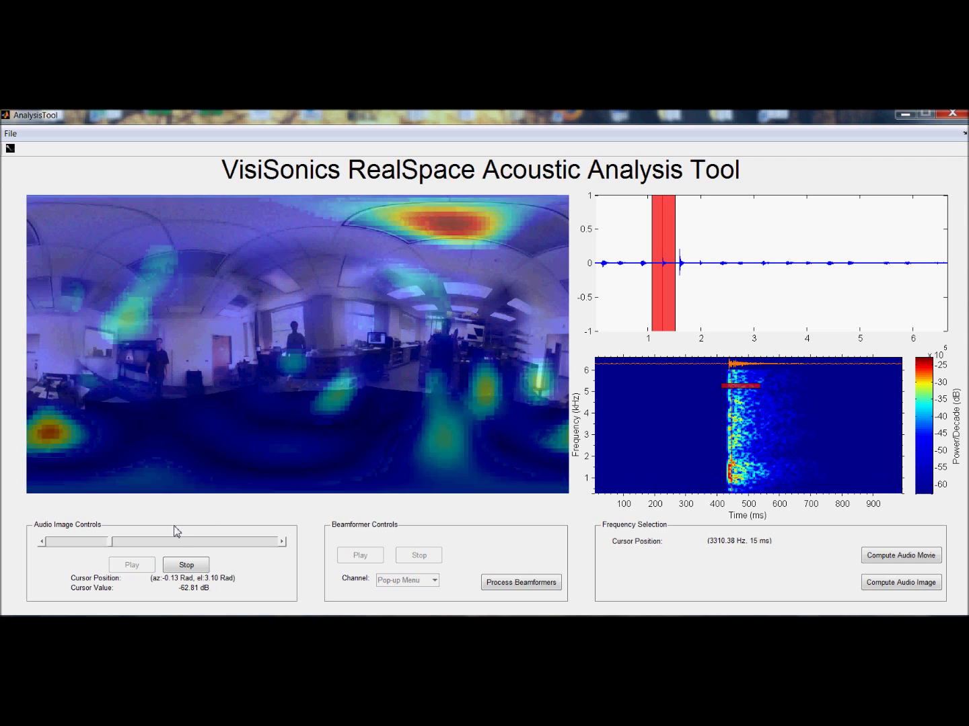
pyautogui.click(187, 565)
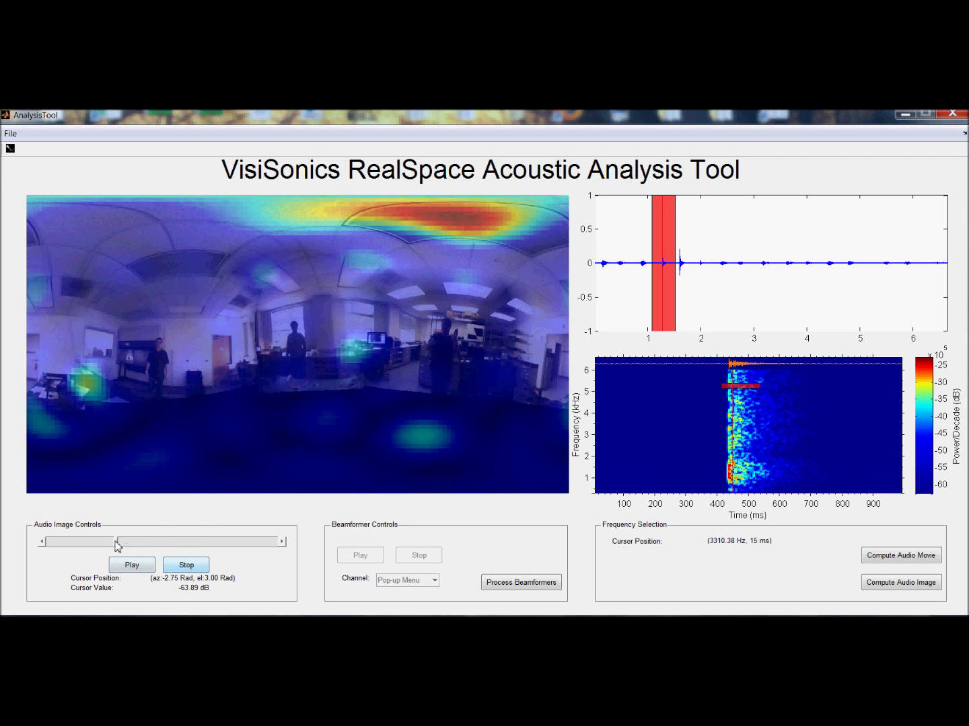
pyautogui.moveTo(118, 546); pyautogui.dragTo(195, 546)
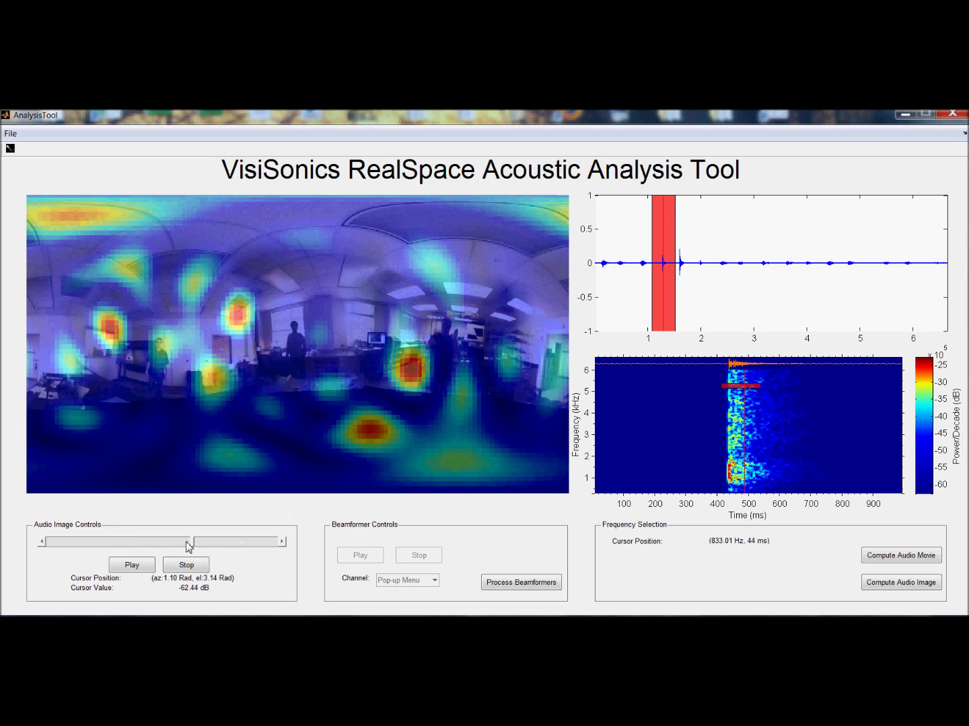
pyautogui.moveTo(194, 543); pyautogui.dragTo(85, 548)
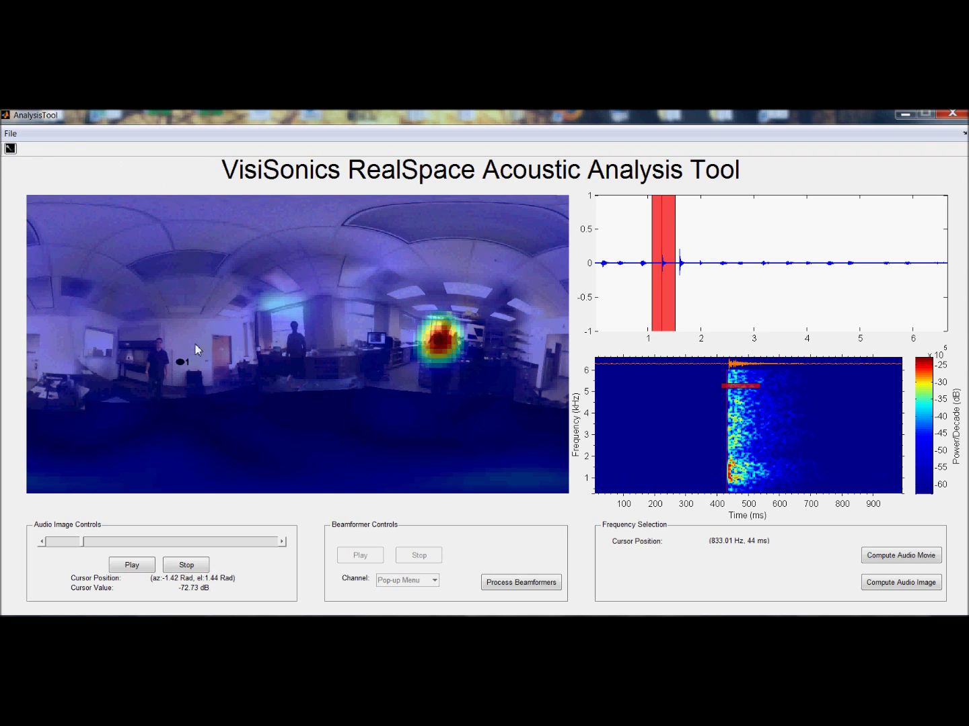
# Place beamformer point 1 on the sound hot spot, point 2 on the person by the window and point 3 on the person near the whiteboard.
pyautogui.moveTo(179, 360)
pyautogui.mouseDown()
pyautogui.moveTo(288, 338)
pyautogui.moveTo(436, 359)
pyautogui.moveTo(447, 334)
pyautogui.mouseUp()
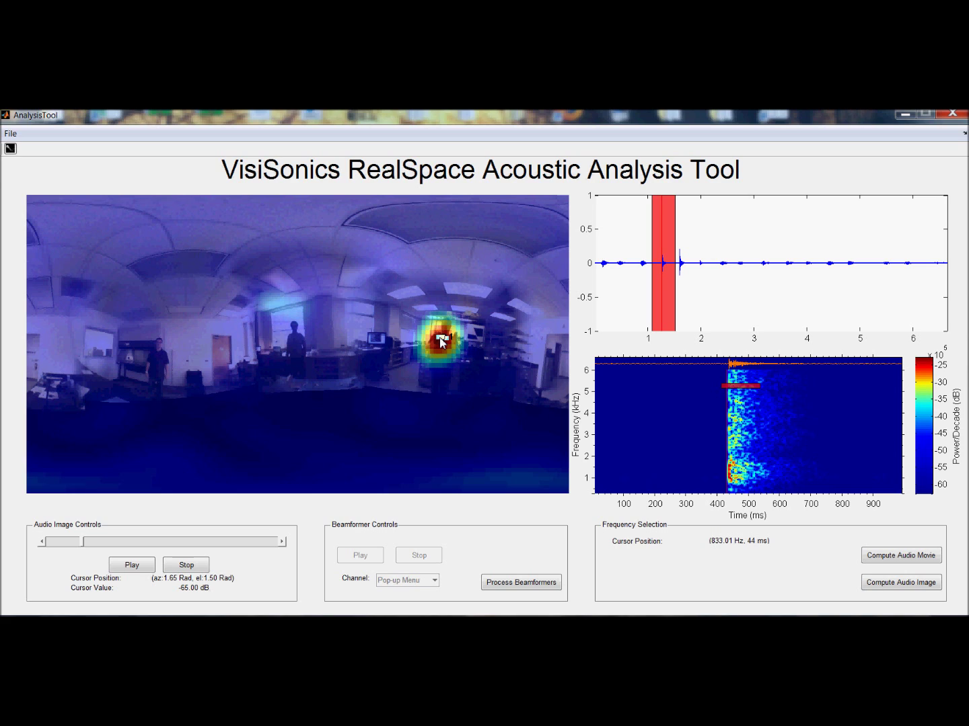
pyautogui.click(294, 324)
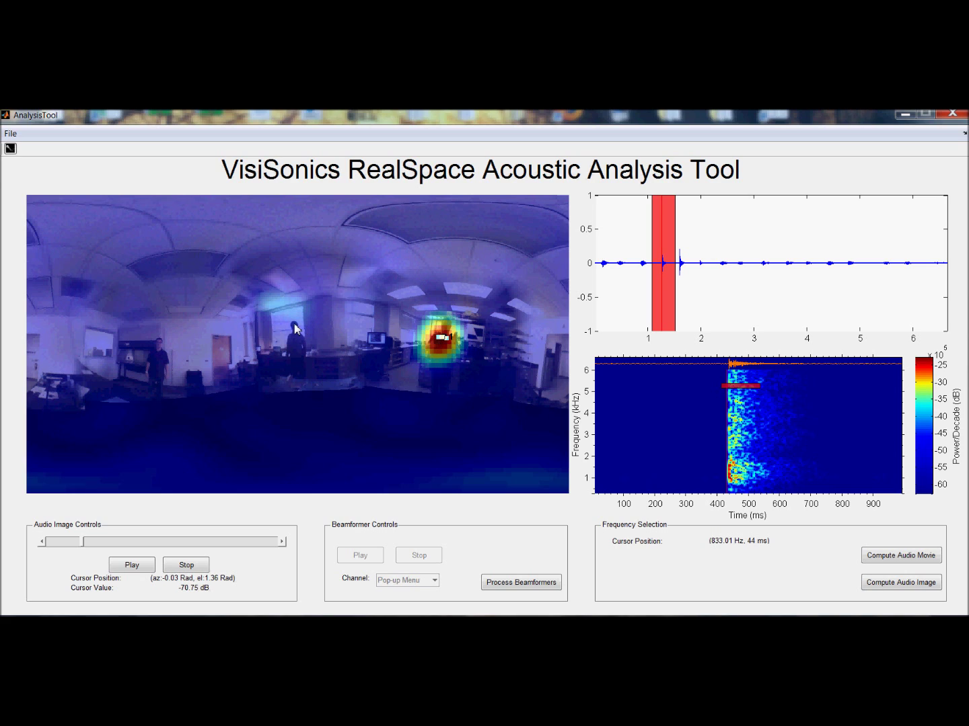
pyautogui.click(161, 346)
# Try adding and removing beamformer points on the ceiling and on the person near the whiteboard.
pyautogui.click(359, 264)
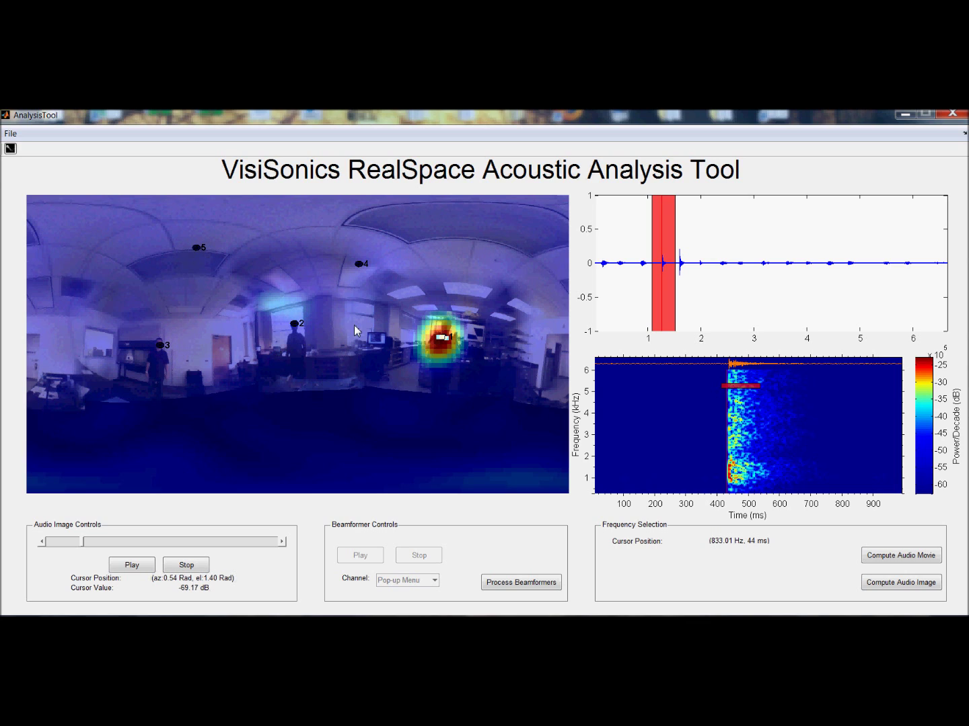
pyautogui.click(196, 247)
pyautogui.rightClick(196, 247)
pyautogui.rightClick(360, 266)
pyautogui.rightClick(161, 347)
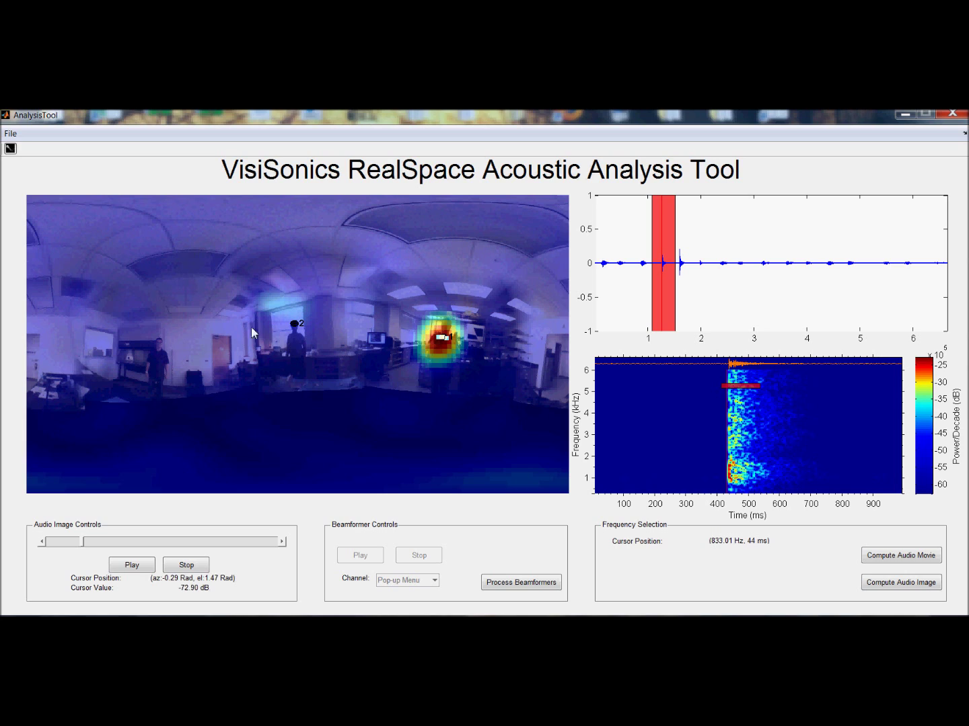
pyautogui.click(159, 345)
# Process the beamformers and save the resulting wav files in the BeamForm folder with the prefix Test6.
pyautogui.click(521, 585)
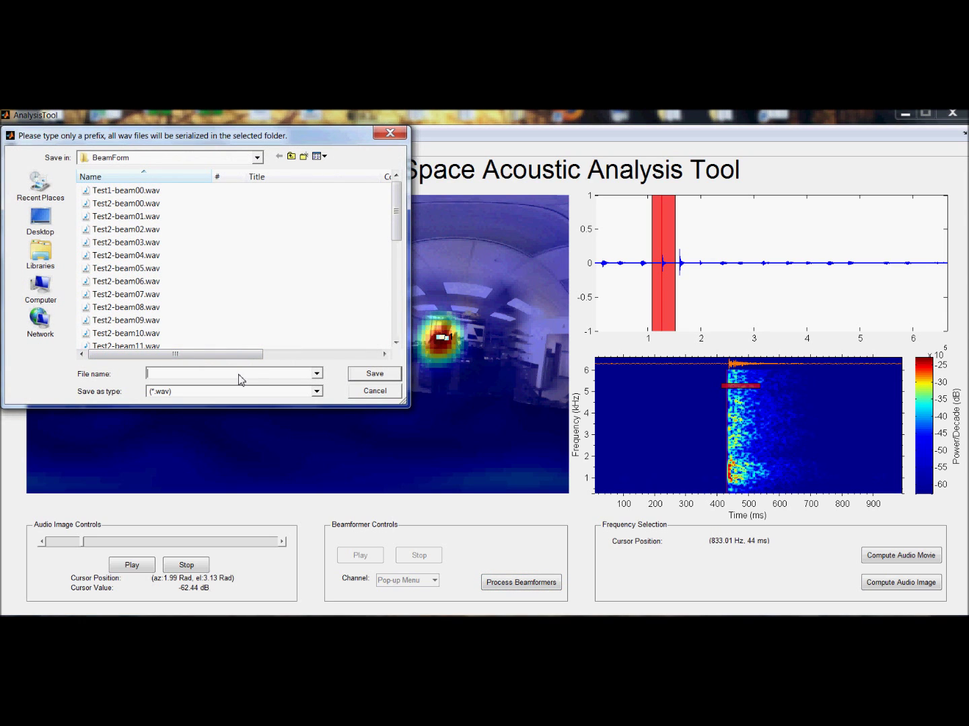
pyautogui.write('Test6')
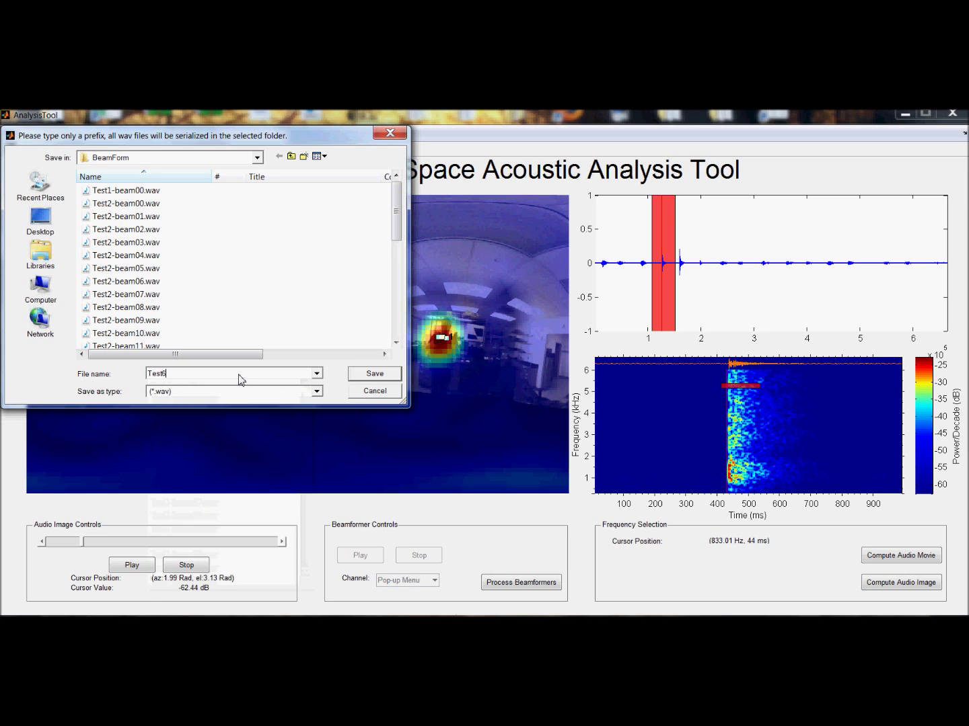
pyautogui.press('Return')
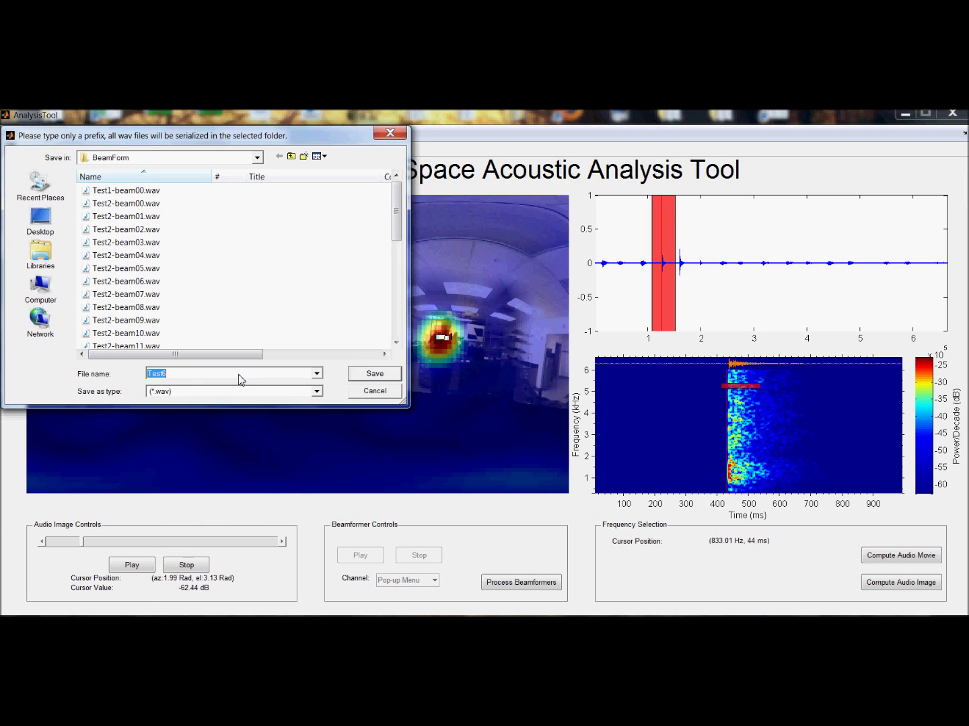
pyautogui.click(366, 376)
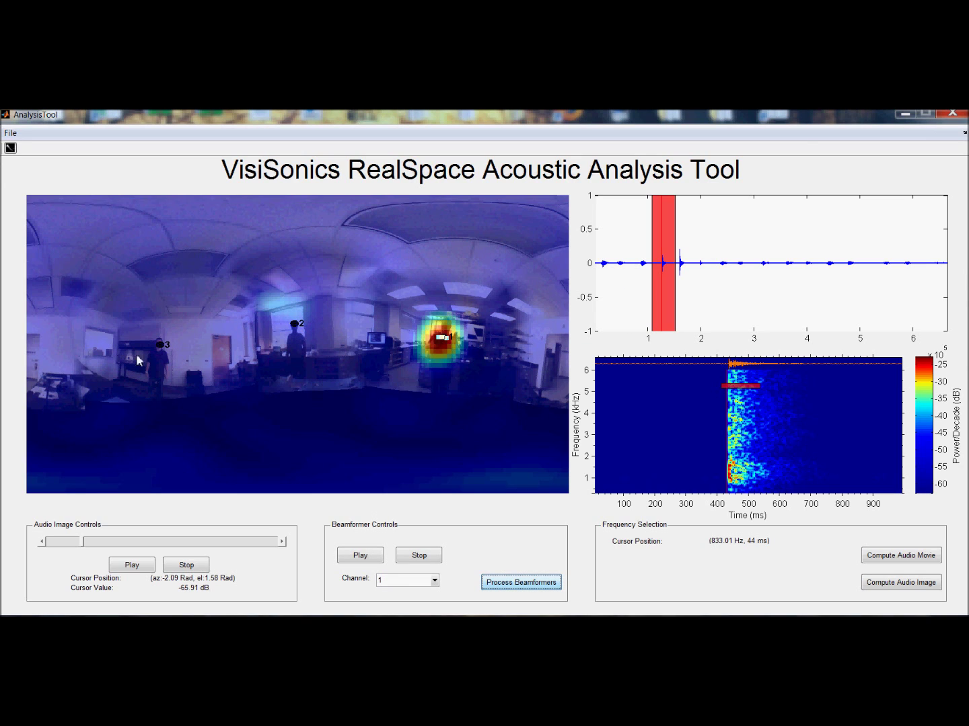
pyautogui.click(435, 581)
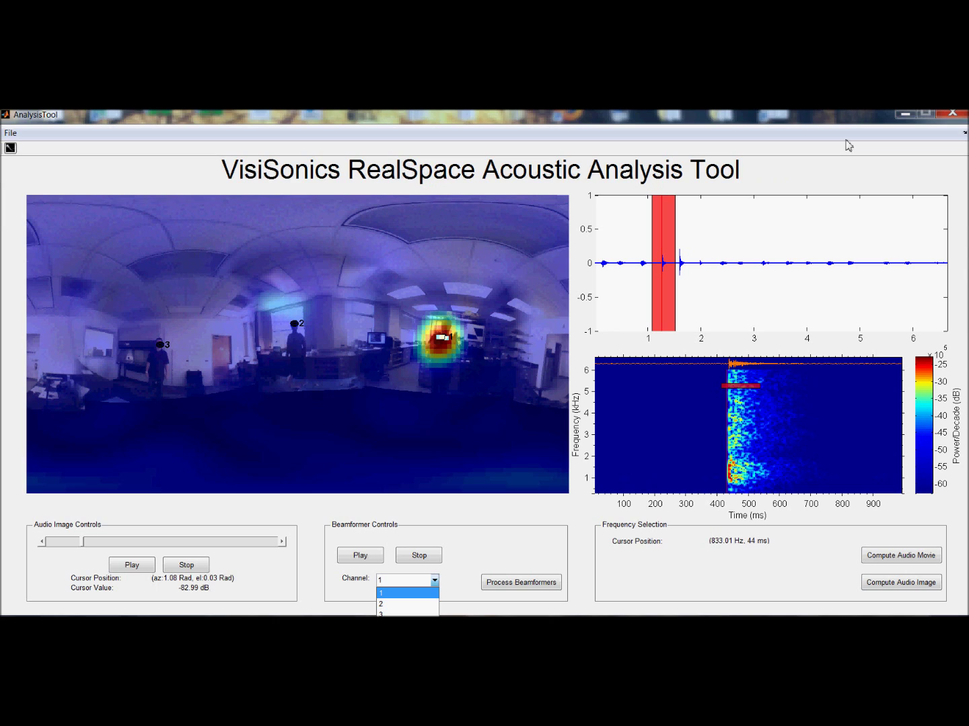
pyautogui.hotkey('alt', 'Tab')
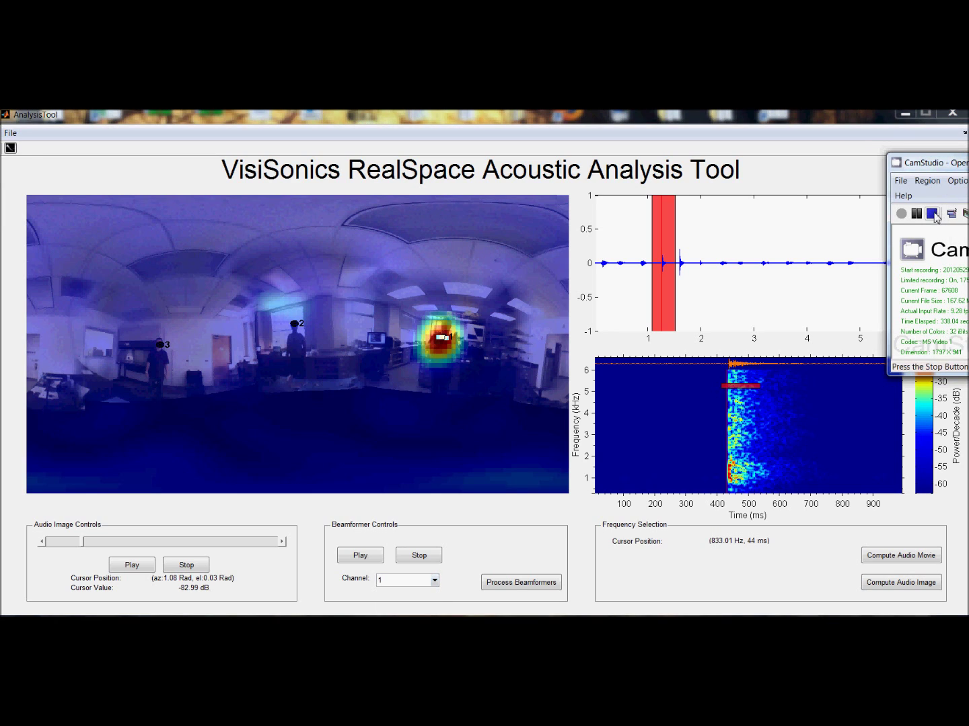